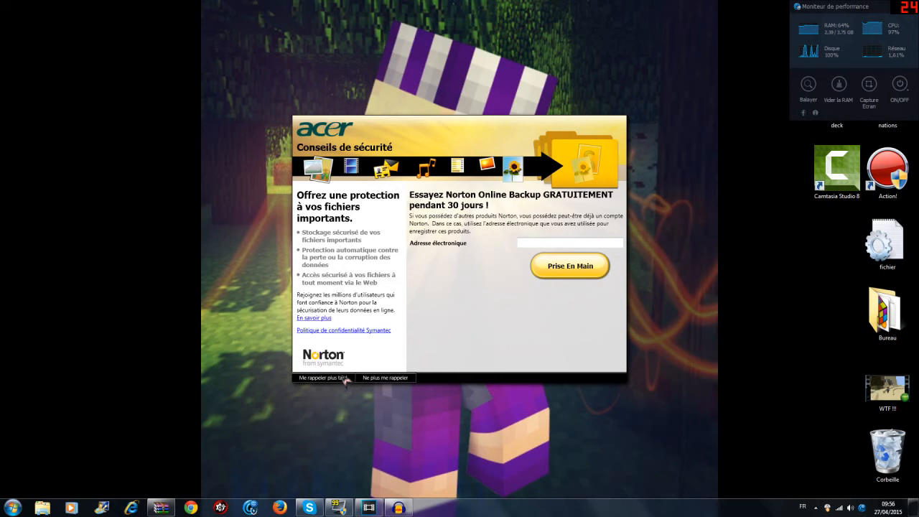
# - Postpone the Norton Online Backup reminder, bring up Vegas Pro, and minimize its window
pyautogui.click(346, 378)
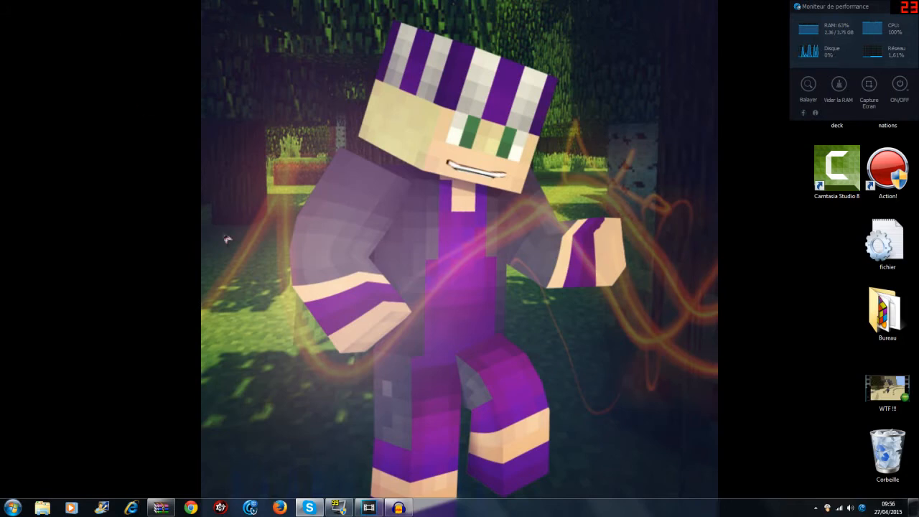
pyautogui.click(368, 507)
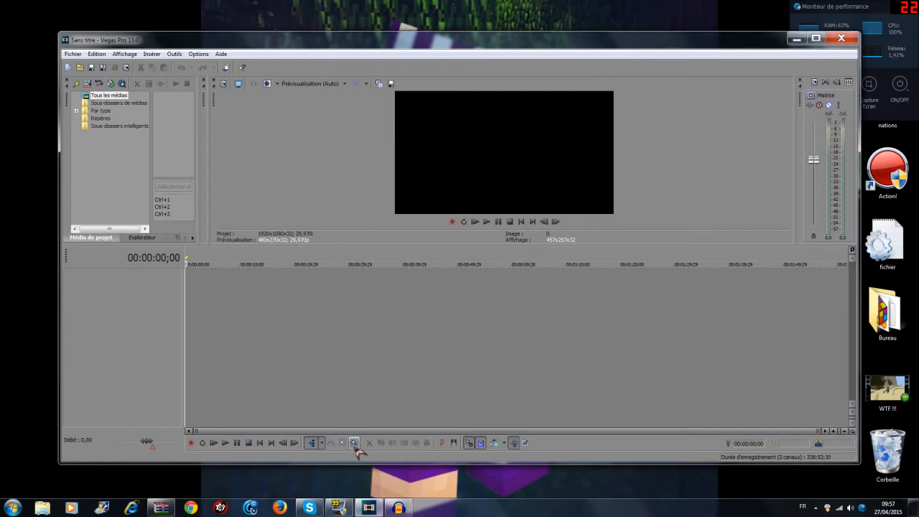
pyautogui.click(796, 40)
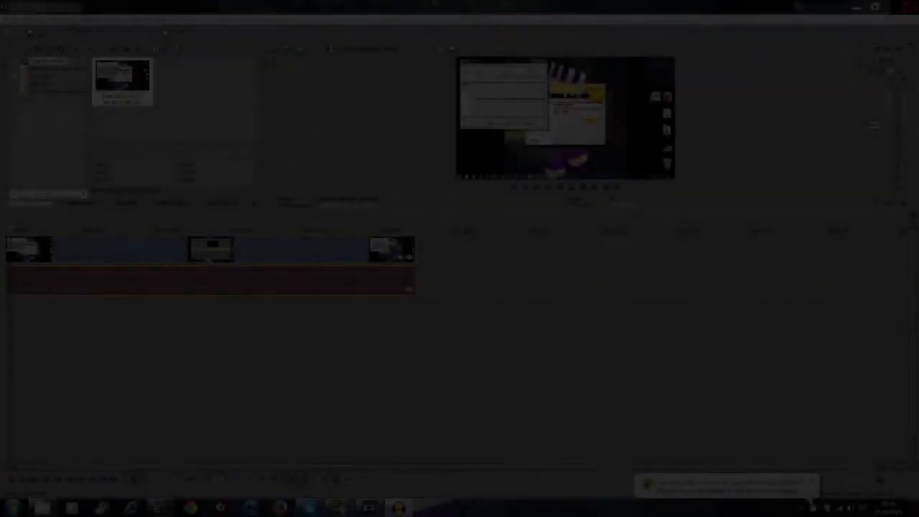
# - Preview the desktop recording at several points along the timeline and return to its start
pyautogui.click(113, 252)
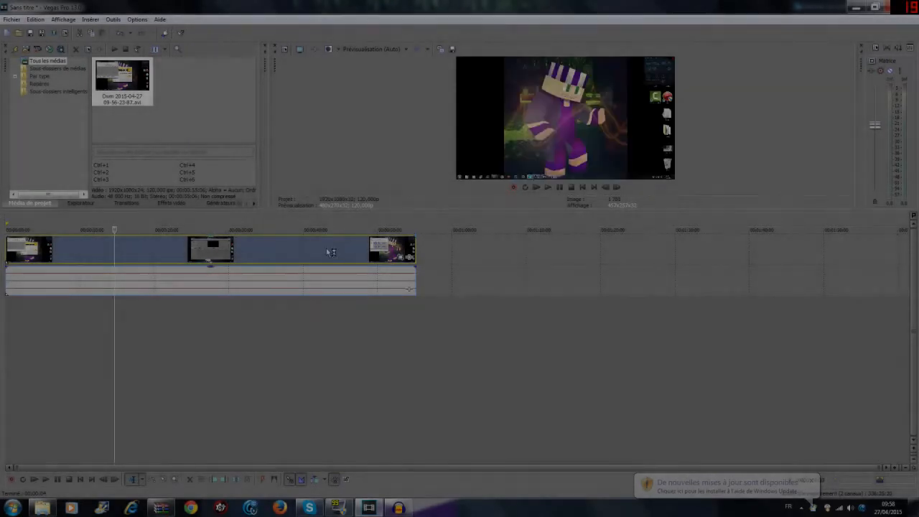
pyautogui.click(302, 255)
pyautogui.click(362, 248)
pyautogui.click(216, 256)
pyautogui.click(146, 248)
pyautogui.click(37, 250)
pyautogui.click(18, 250)
pyautogui.click(7, 251)
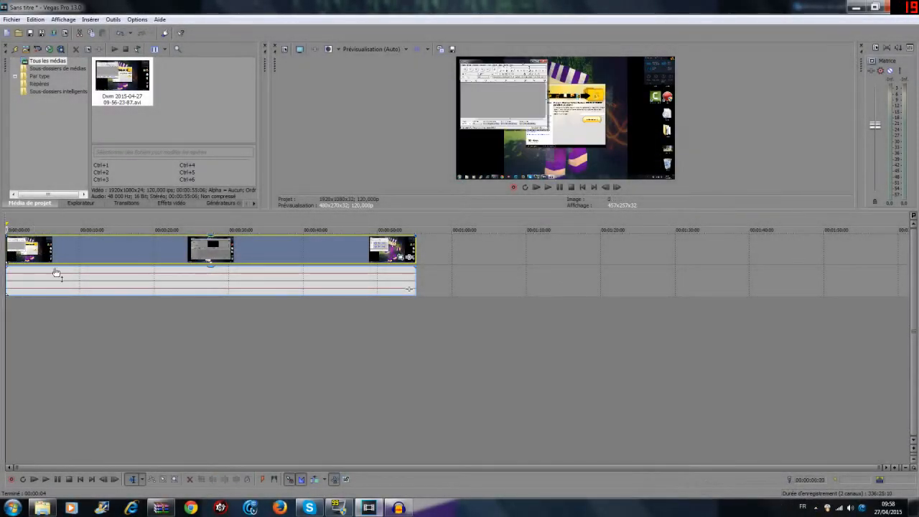
# - In the desktop recording's video event properties, disable resampling and set the undersample rate to 0,500
pyautogui.rightClick(245, 253)
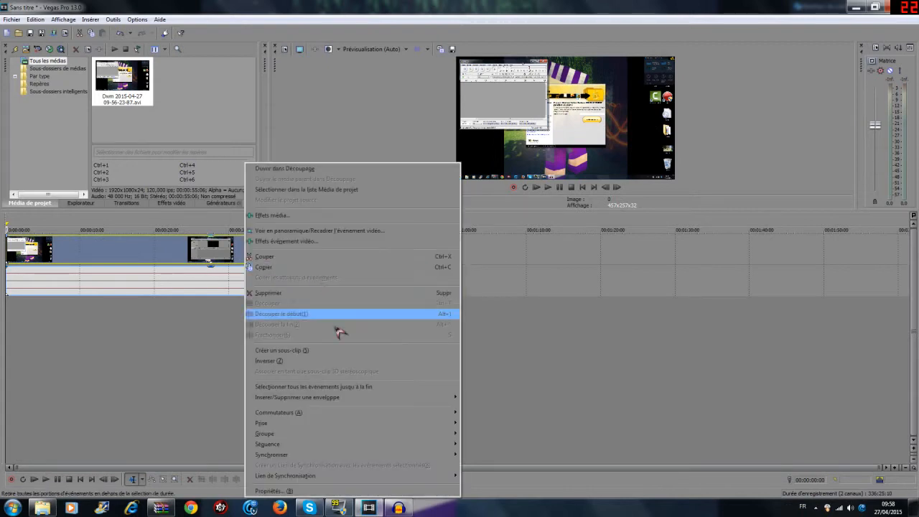
pyautogui.click(335, 490)
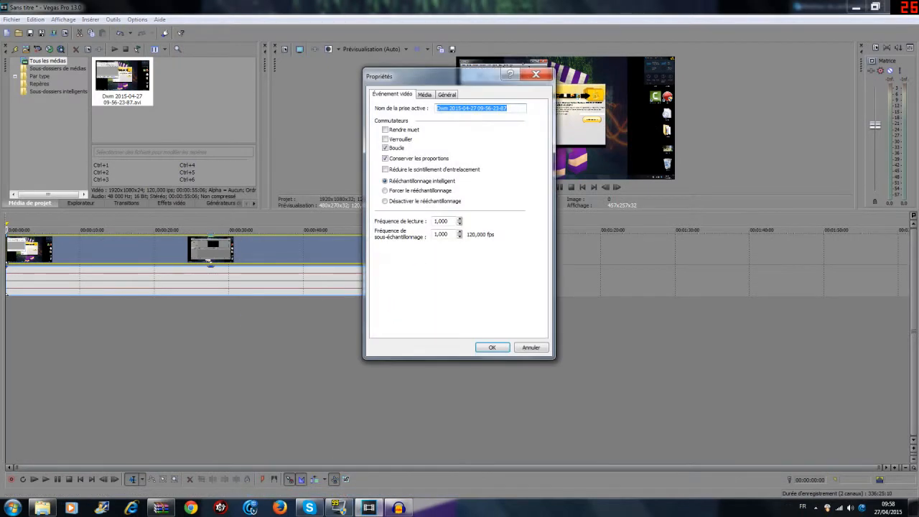
pyautogui.doubleClick(440, 234)
pyautogui.write('0,50')
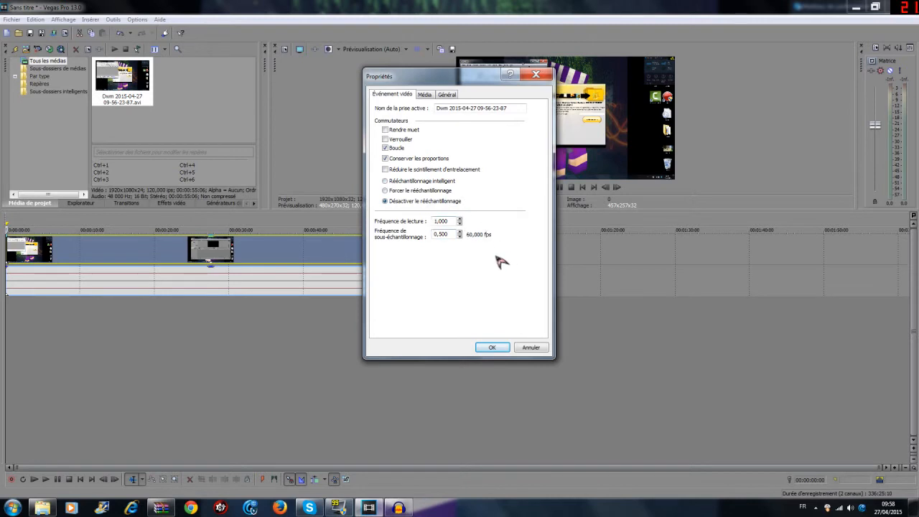
pyautogui.click(494, 347)
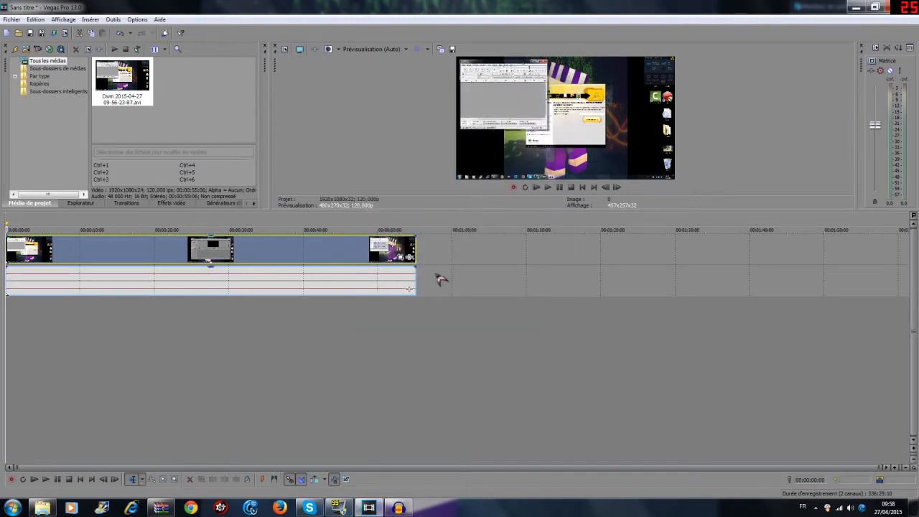
# - Inspect frames of the desktop recording between its middle and its end on the timeline
pyautogui.click(434, 275)
pyautogui.hotkey('alt', 'Tab')
pyautogui.hotkey('alt', 'Tab')
pyautogui.click(155, 250)
pyautogui.click(212, 253)
pyautogui.click(336, 247)
pyautogui.click(437, 261)
pyautogui.click(411, 257)
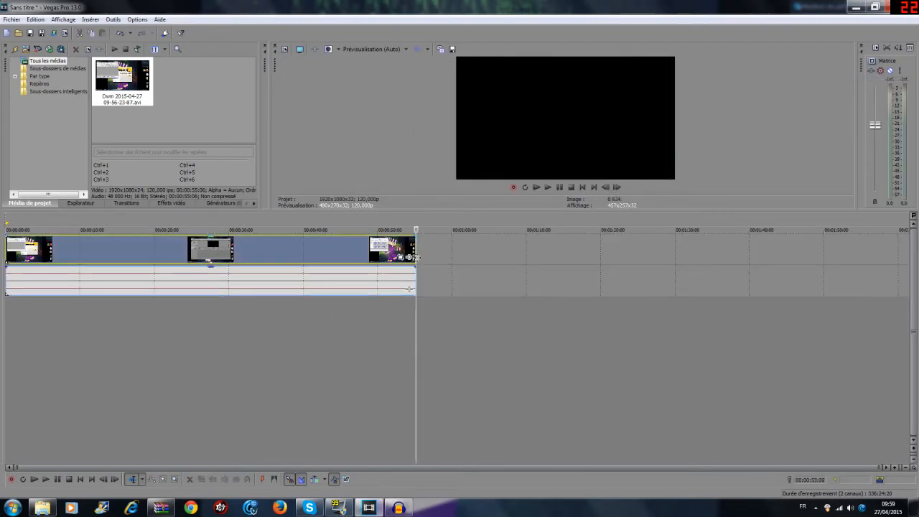
pyautogui.rightClick(218, 265)
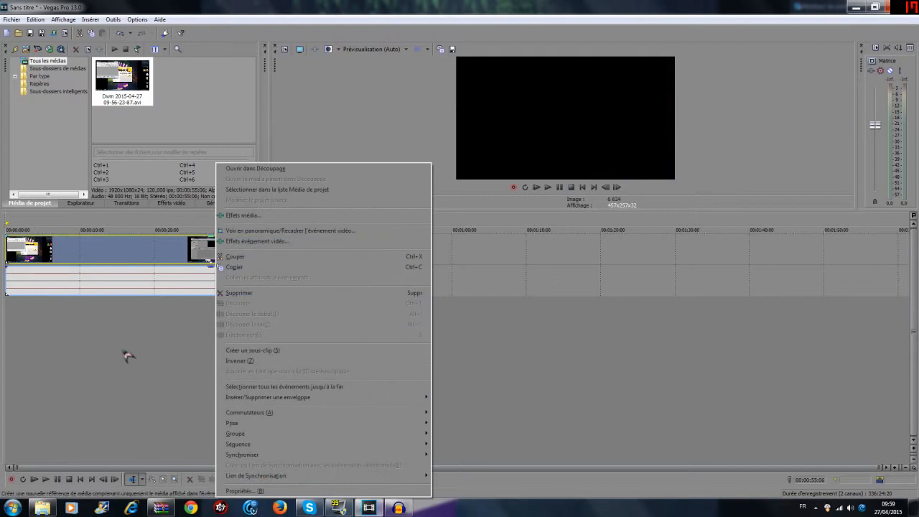
pyautogui.click(125, 348)
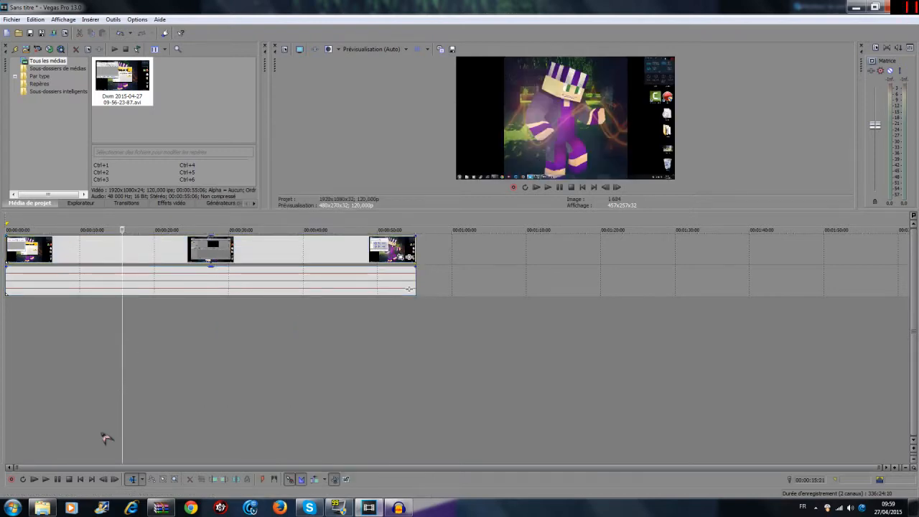
pyautogui.click(42, 507)
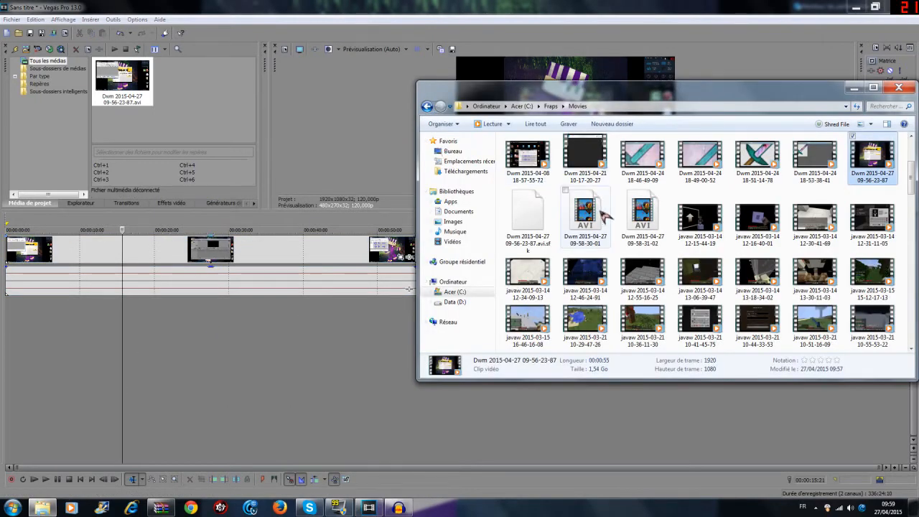
pyautogui.moveTo(642, 320); pyautogui.dragTo(360, 342)
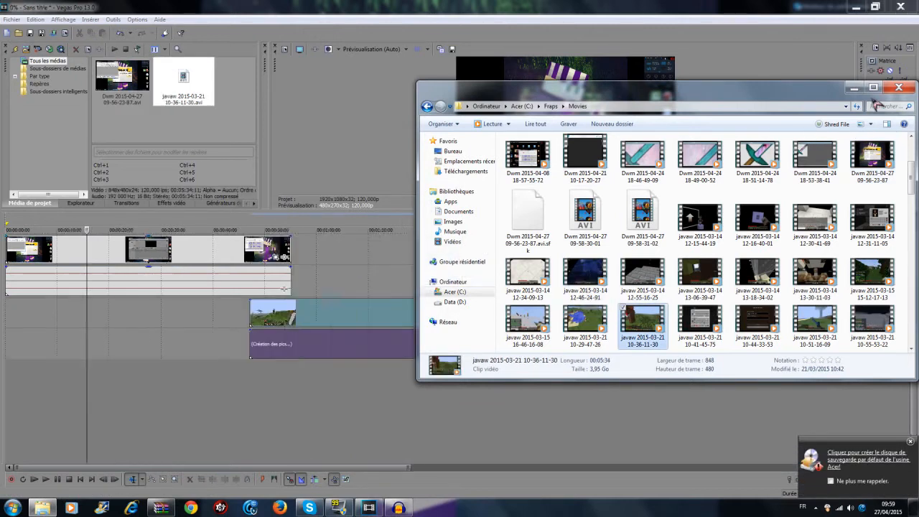
pyautogui.scroll(-5, 290, 313)
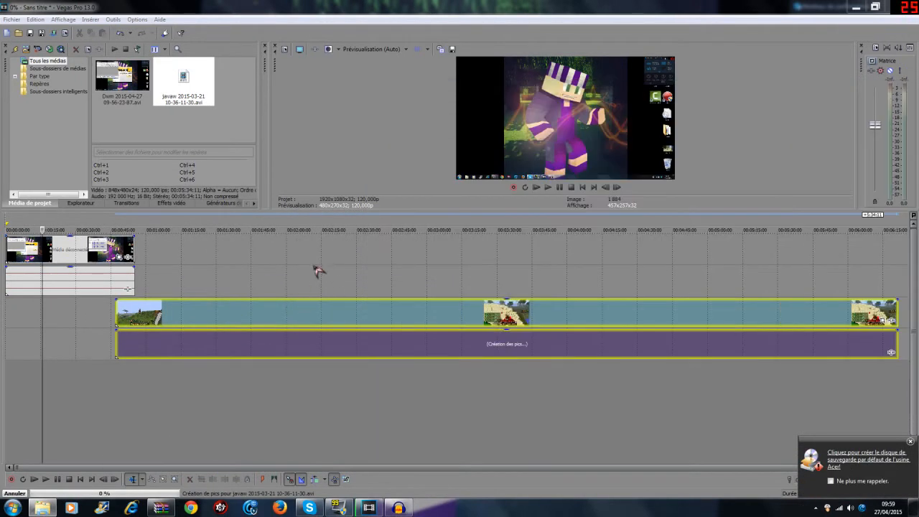
pyautogui.moveTo(288, 258); pyautogui.dragTo(304, 255)
# - Preview the Minecraft clip at several points and play a short section of it
pyautogui.click(586, 255)
pyautogui.click(675, 247)
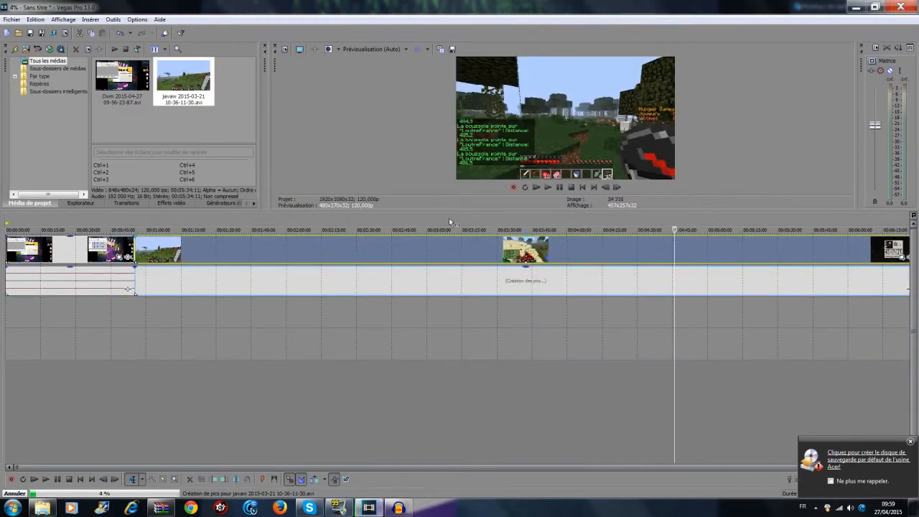
pyautogui.click(449, 248)
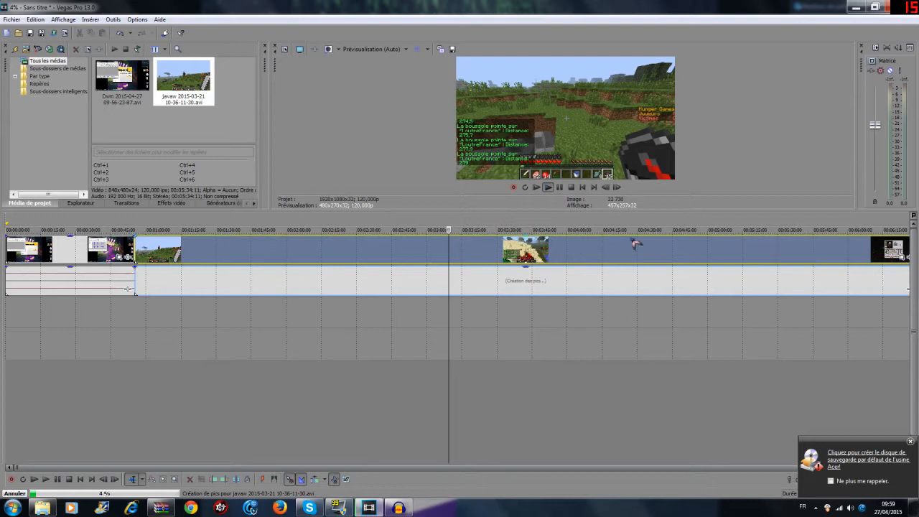
pyautogui.press('space')
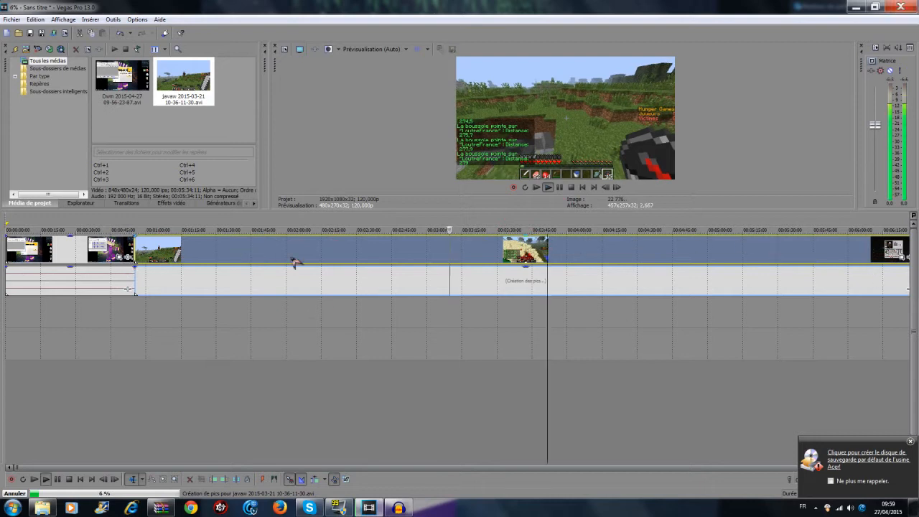
pyautogui.click(560, 188)
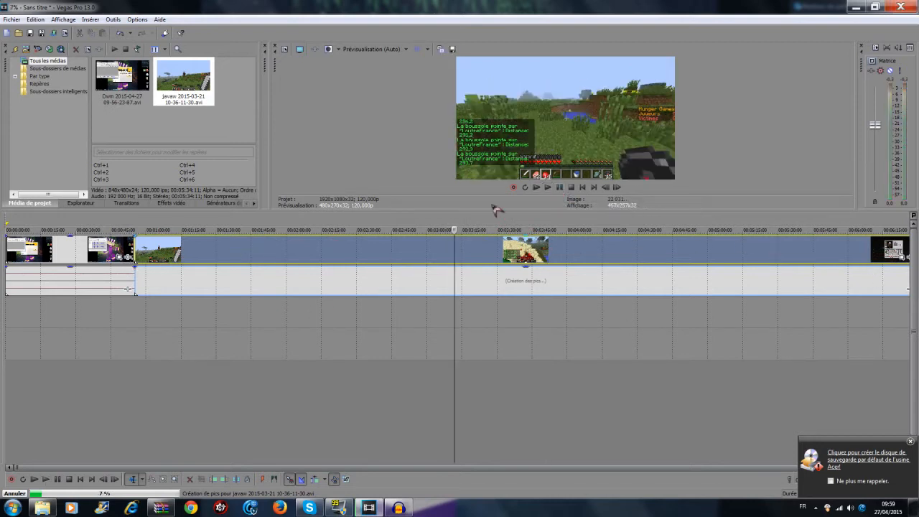
# - Disable resampling and change the undersample rate in the Minecraft clip's video event properties
pyautogui.rightClick(350, 249)
pyautogui.click(387, 493)
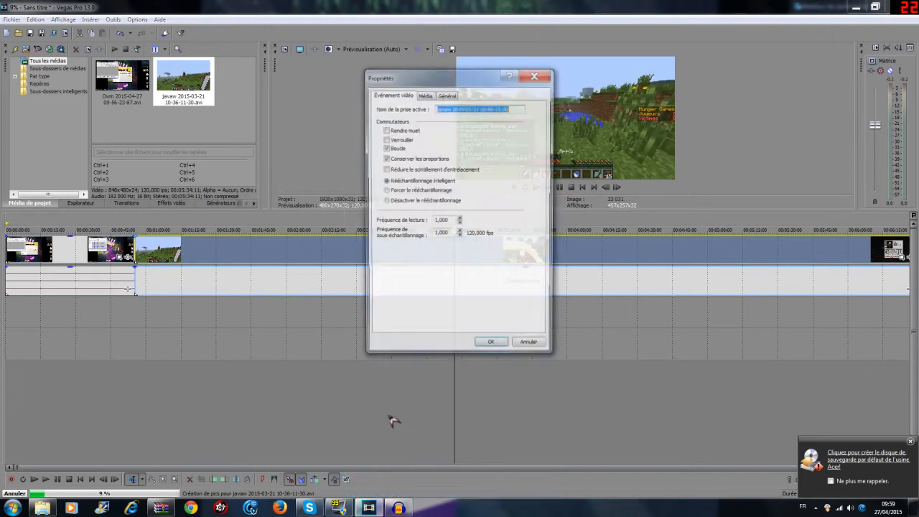
pyautogui.click(450, 234)
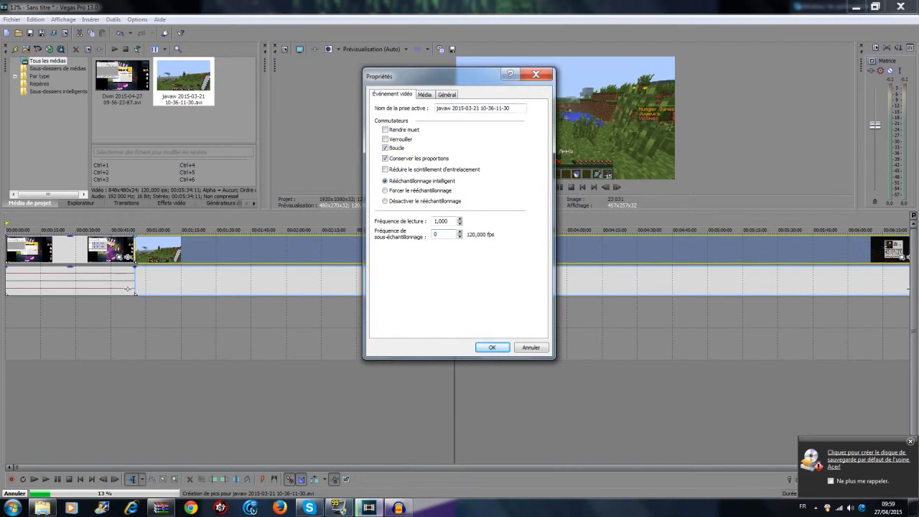
pyautogui.click(450, 202)
pyautogui.click(503, 346)
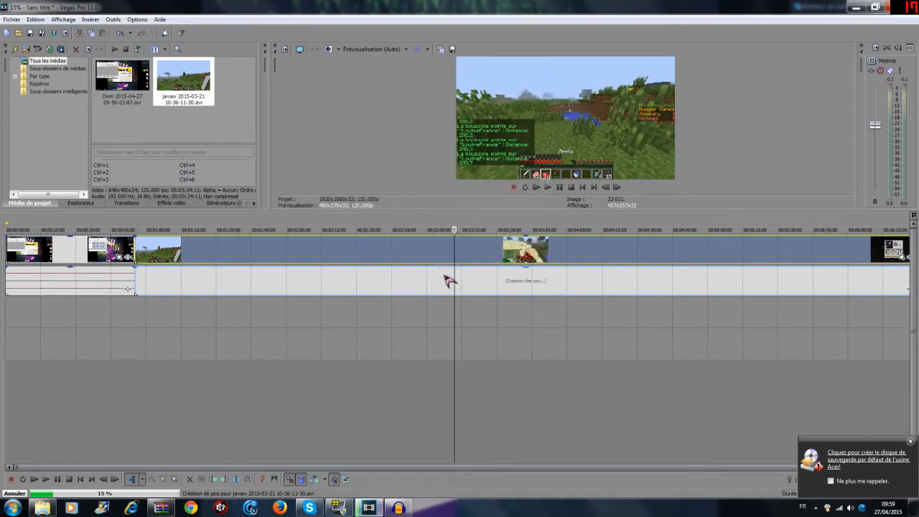
# - Delete the Minecraft clip from the timeline and place the cursor at the end of the desktop recording
pyautogui.rightClick(447, 279)
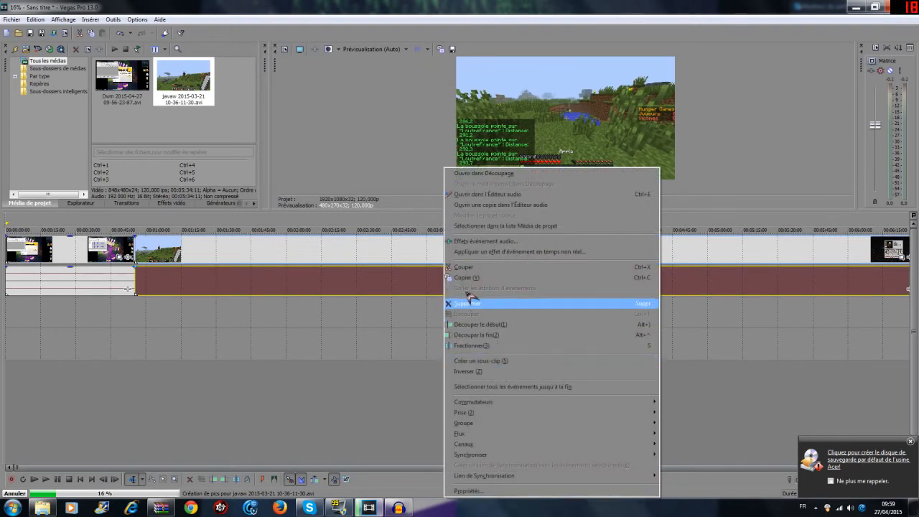
pyautogui.click(471, 303)
pyautogui.click(136, 267)
pyautogui.scroll(5, 135, 270)
pyautogui.scroll(-5, 136, 270)
pyautogui.scroll(5, 158, 279)
pyautogui.scroll(-5, 147, 268)
# - Open the Render As dialog for the project and close the other program running in the background
pyautogui.click(12, 19)
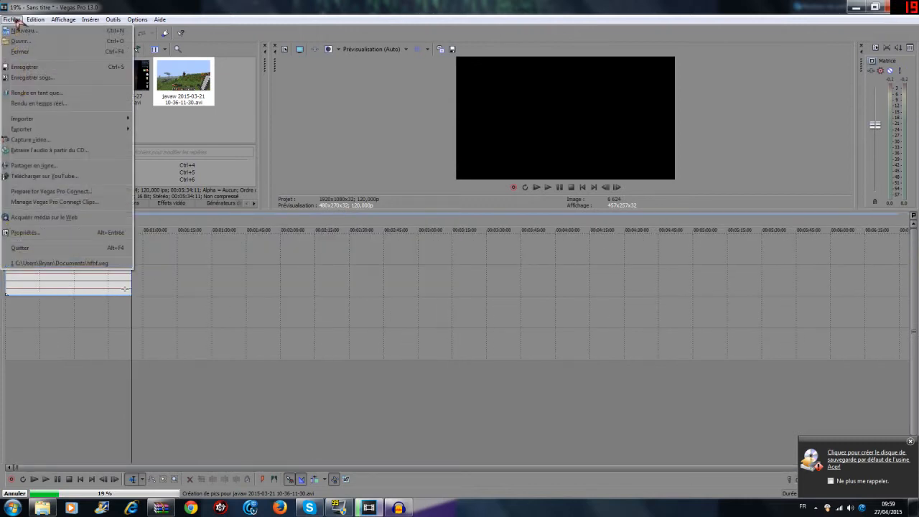
pyautogui.click(296, 122)
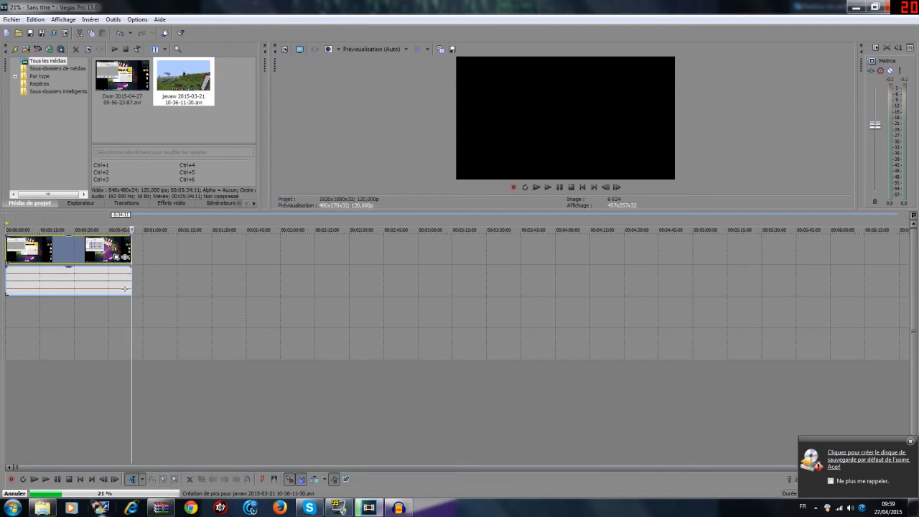
pyautogui.click(17, 21)
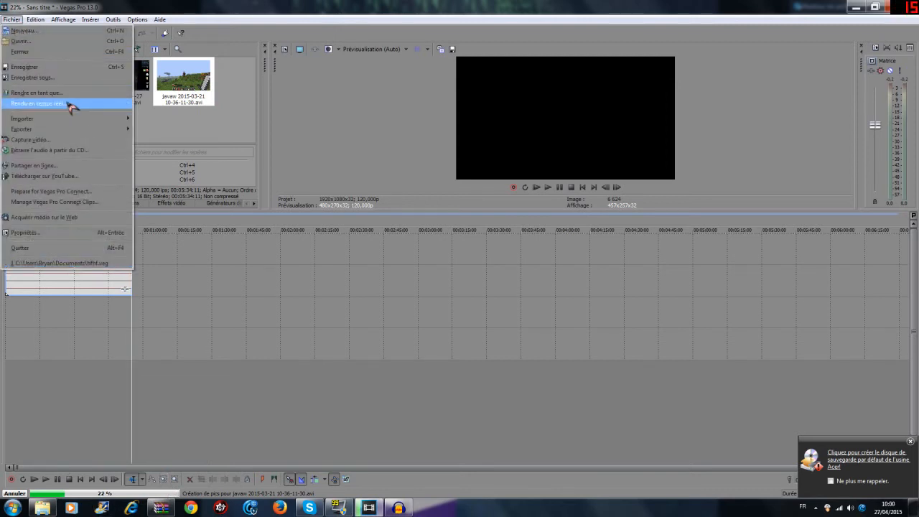
pyautogui.click(68, 94)
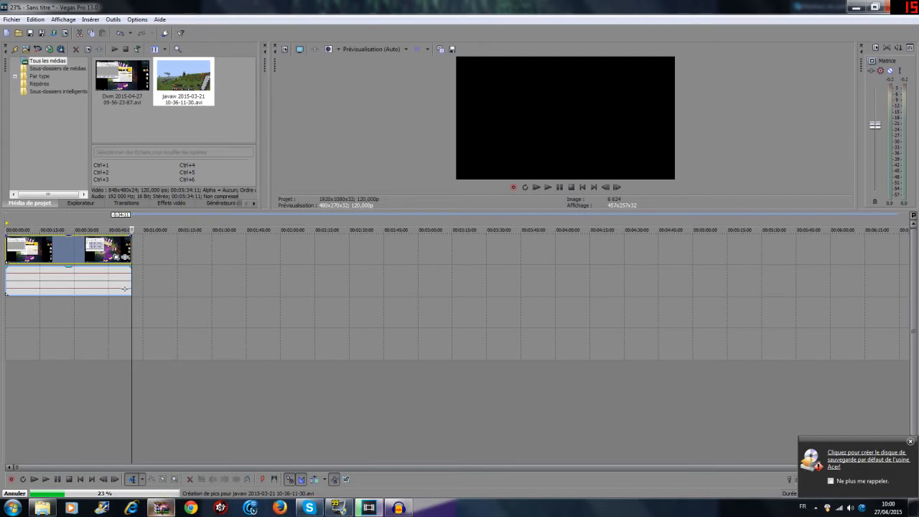
pyautogui.rightClick(163, 508)
pyautogui.click(158, 481)
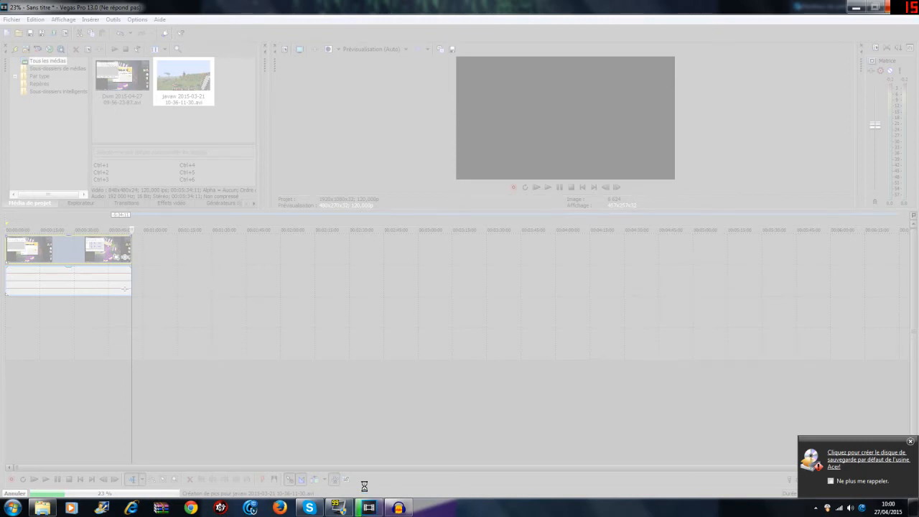
pyautogui.moveTo(413, 510)
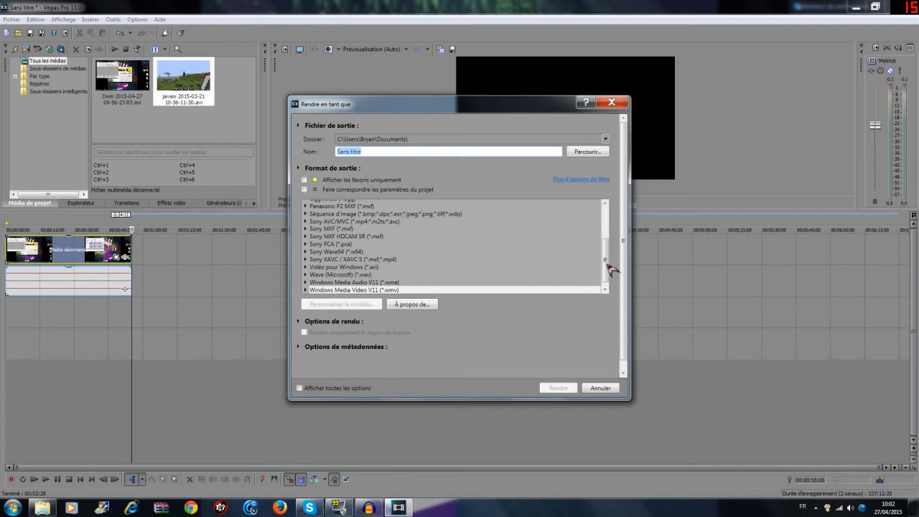
# - Choose the Windows Media Video V11 template "Vidéo HD 720-30p 6 Mbits/s" as the render format
pyautogui.scroll(-1, 612, 265)
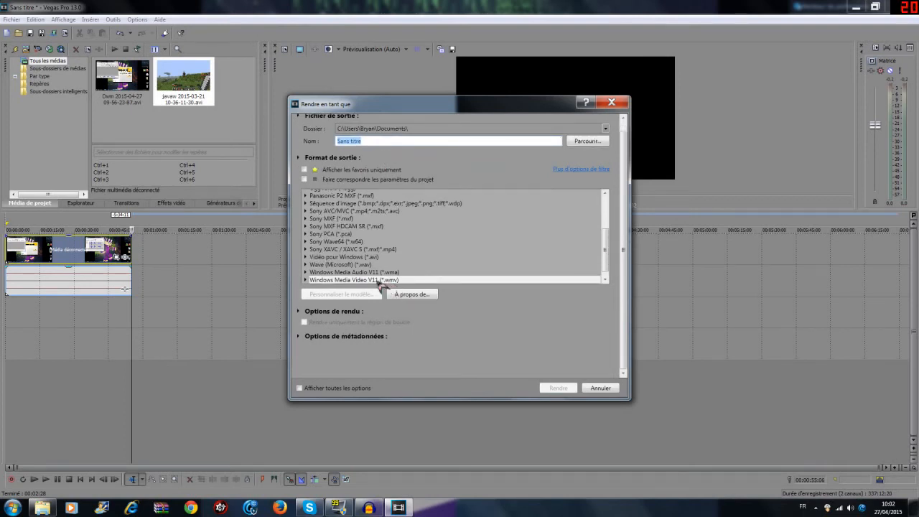
pyautogui.scroll(-1, 308, 281)
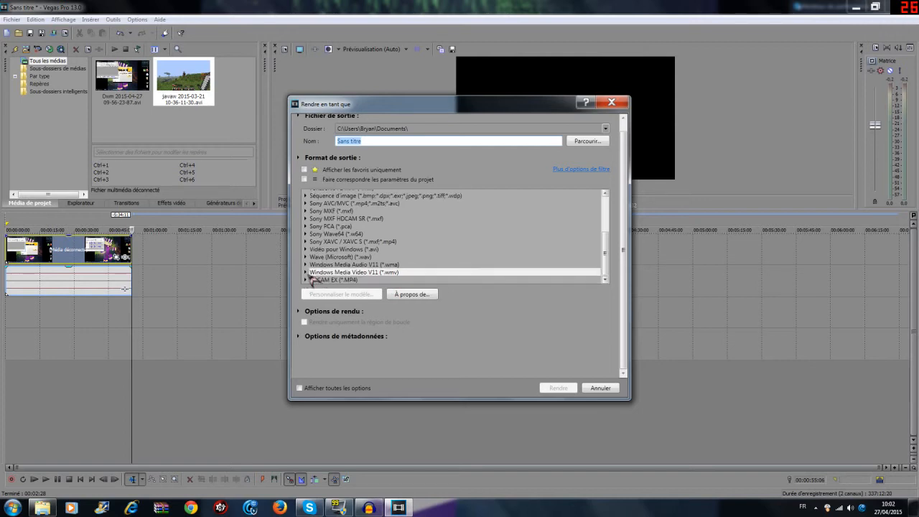
pyautogui.click(306, 280)
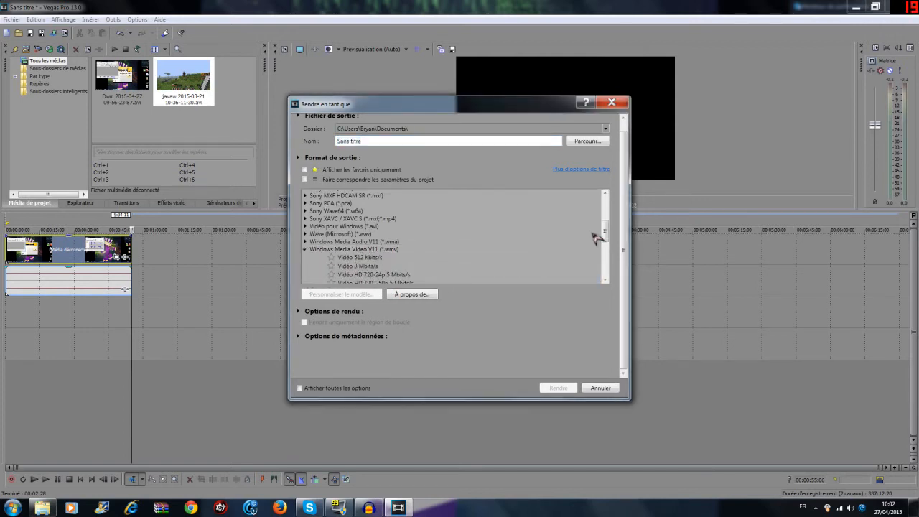
pyautogui.moveTo(605, 237); pyautogui.dragTo(609, 247)
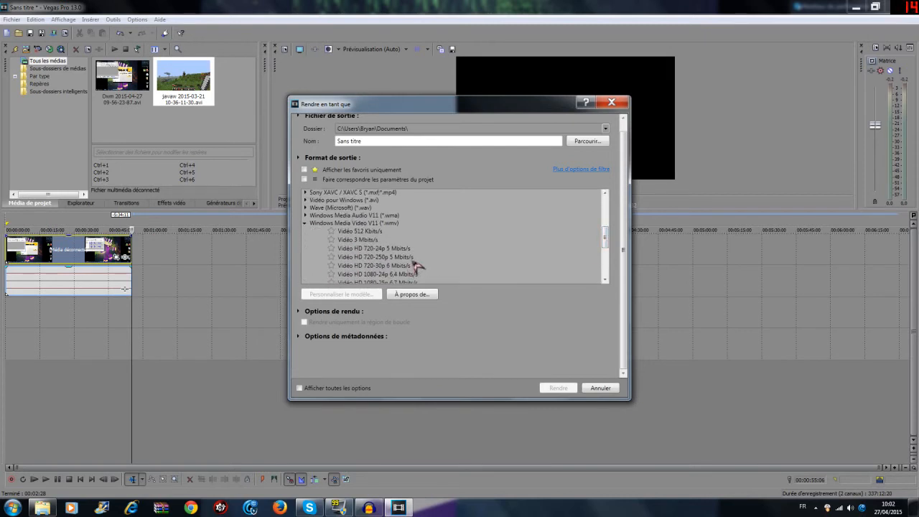
pyautogui.click(385, 267)
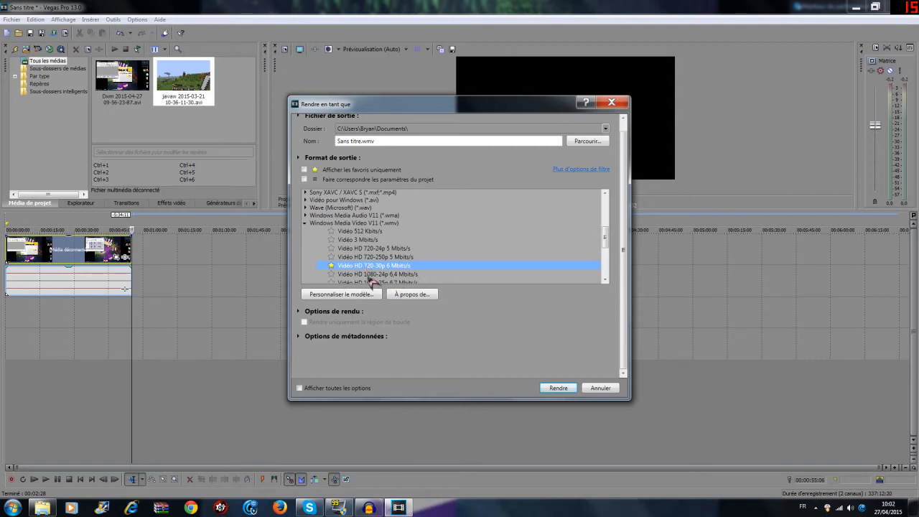
pyautogui.click(327, 321)
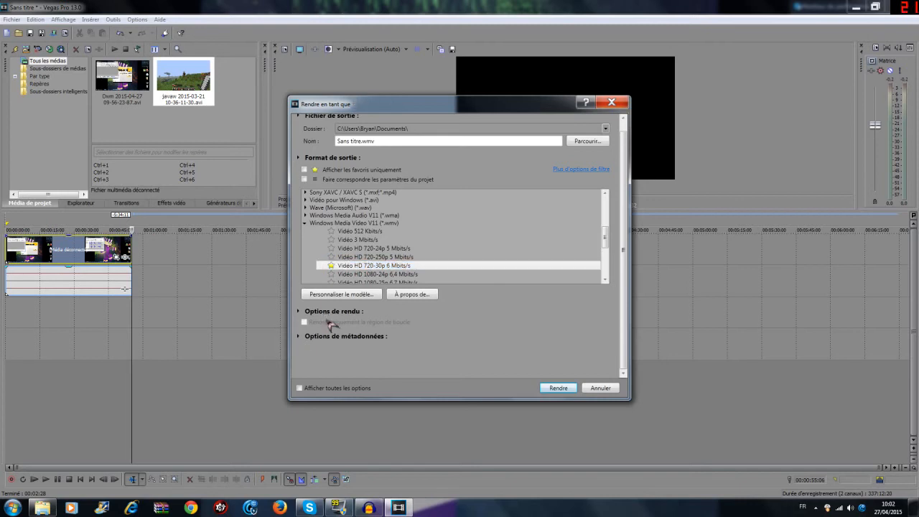
# - Customize the selected 720-30p template and set its video format to Windows Media Video V7
pyautogui.rightClick(377, 266)
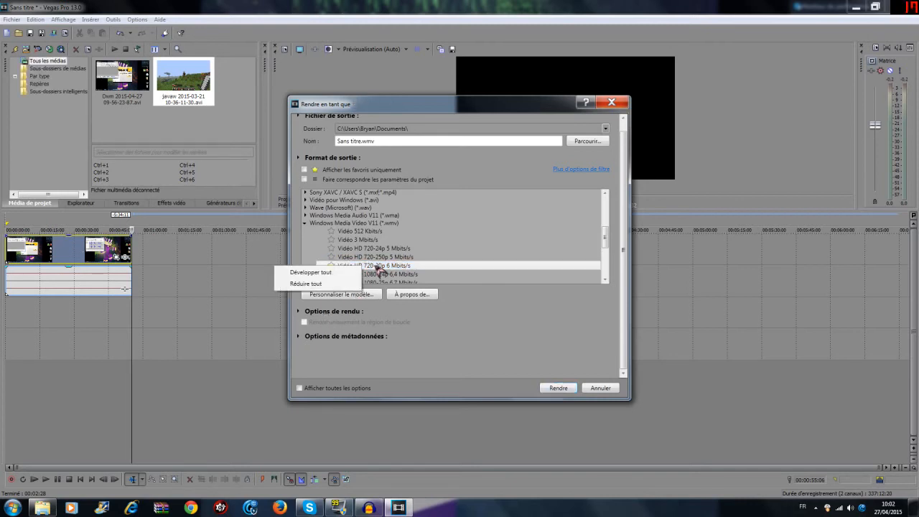
pyautogui.click(400, 267)
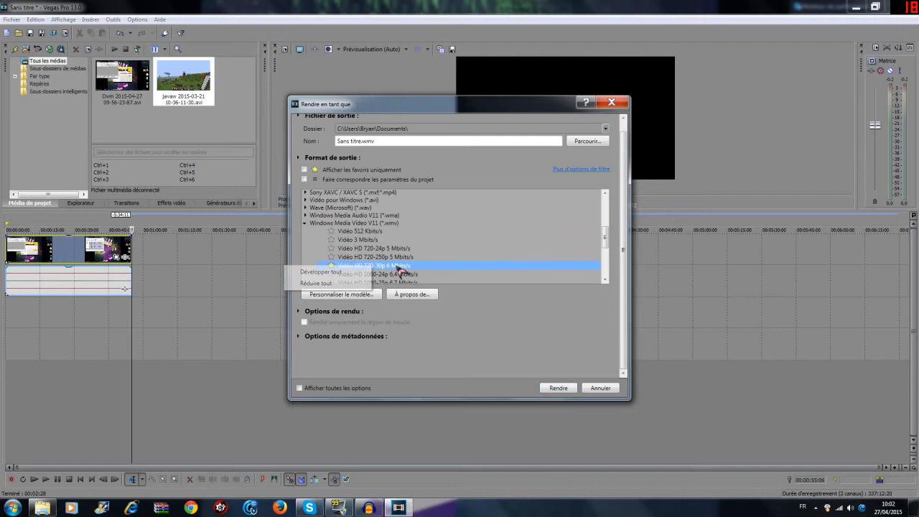
pyautogui.click(357, 294)
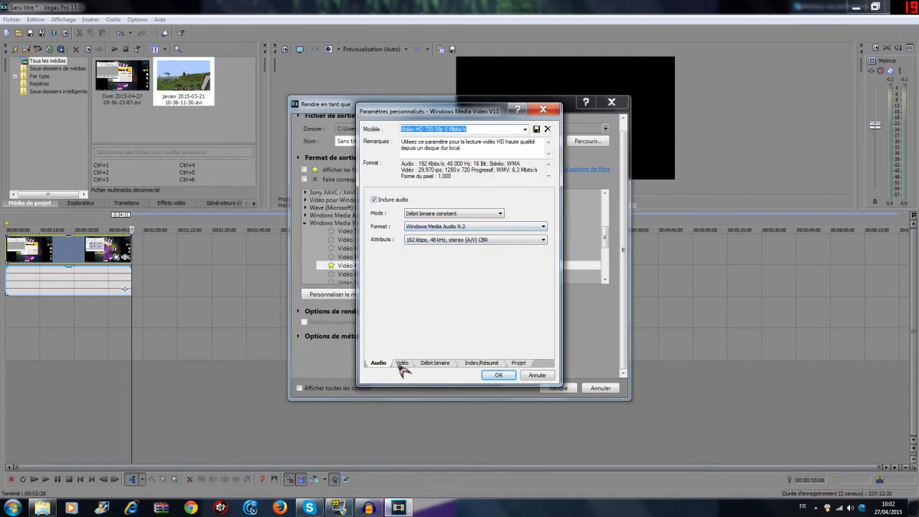
pyautogui.click(403, 363)
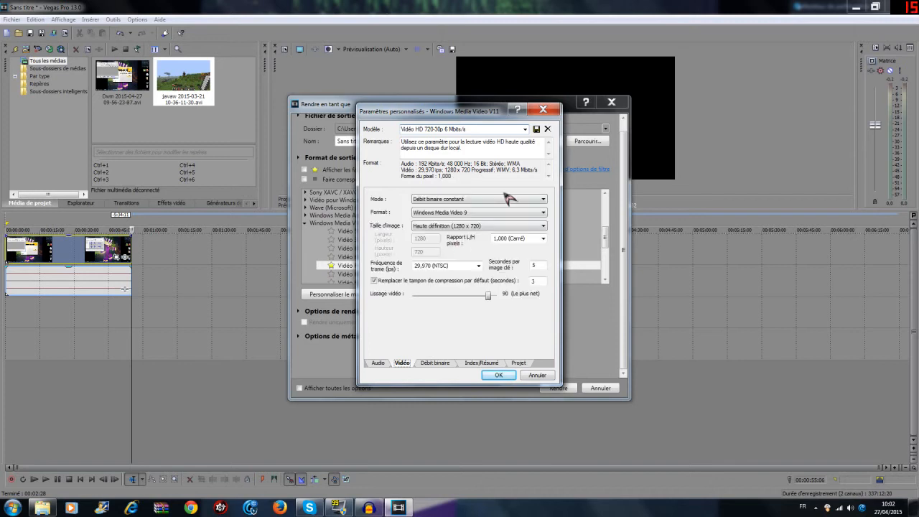
pyautogui.click(464, 213)
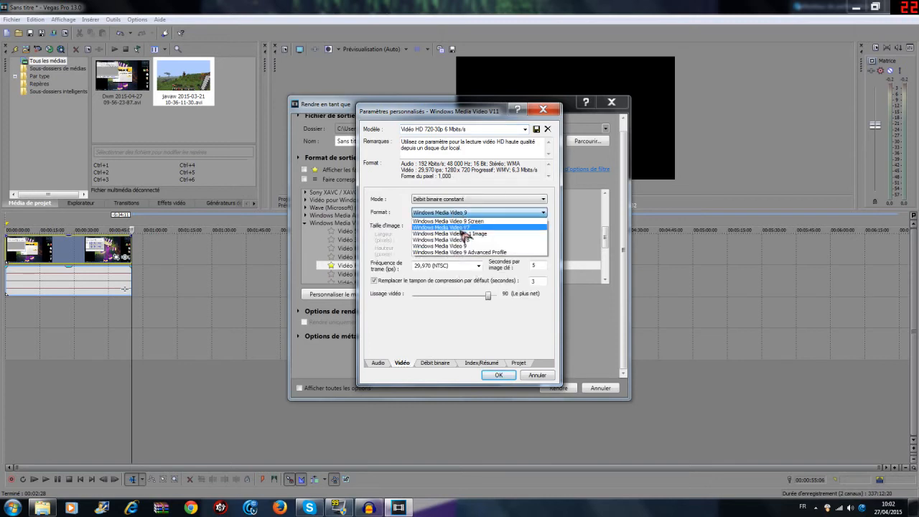
pyautogui.click(461, 228)
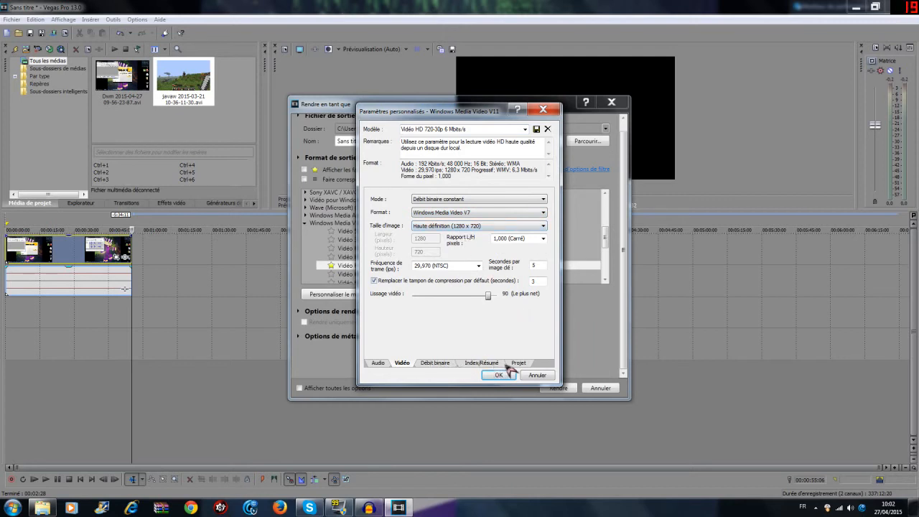
# - Set the template's target bit rate for Internet/Réseau local to 5 M
pyautogui.click(467, 365)
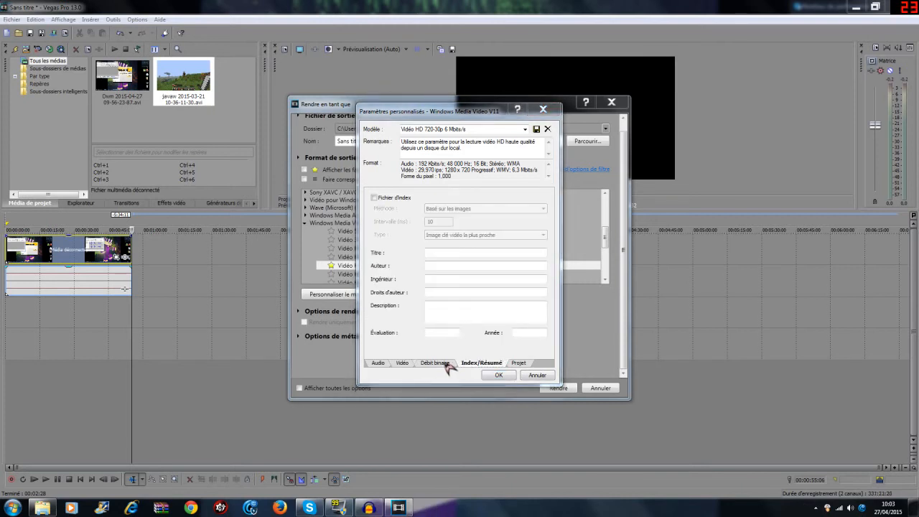
pyautogui.click(445, 364)
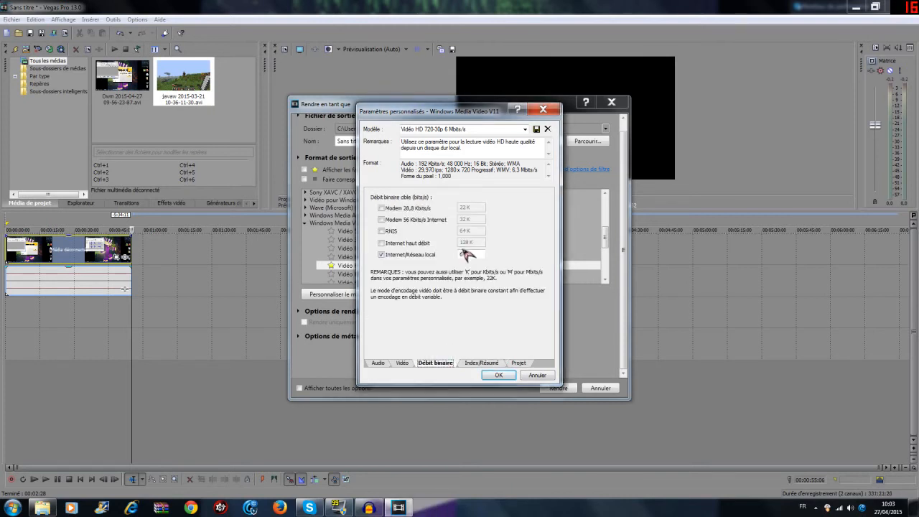
pyautogui.click(462, 254)
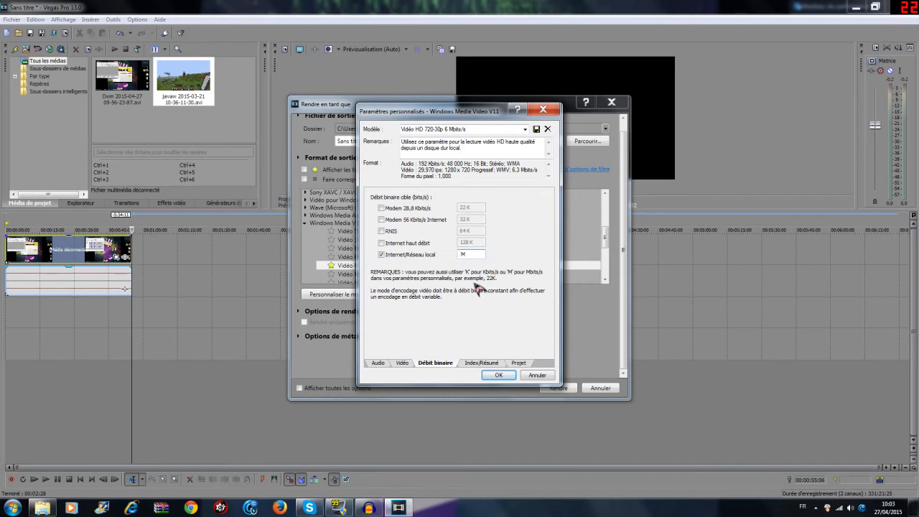
pyautogui.write('5')
# - Set the template's video rendering quality to Optimisée and apply the custom settings
pyautogui.click(518, 363)
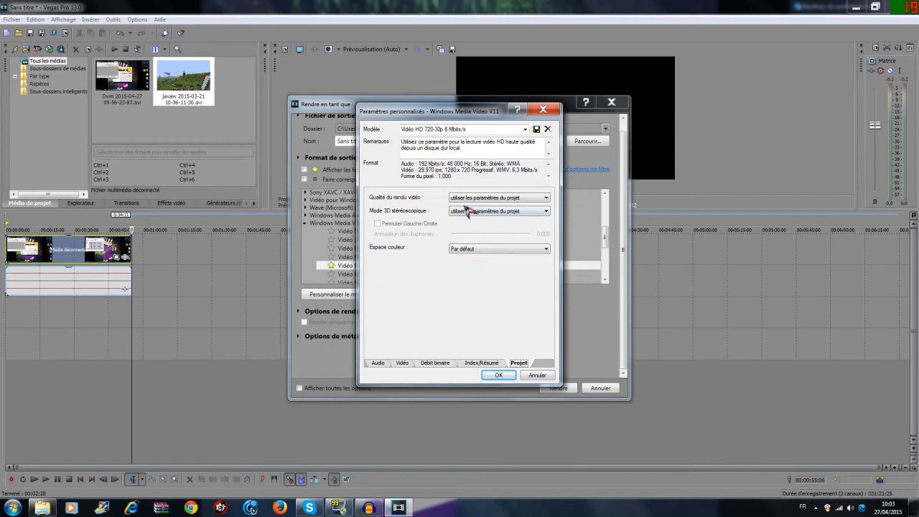
pyautogui.click(468, 204)
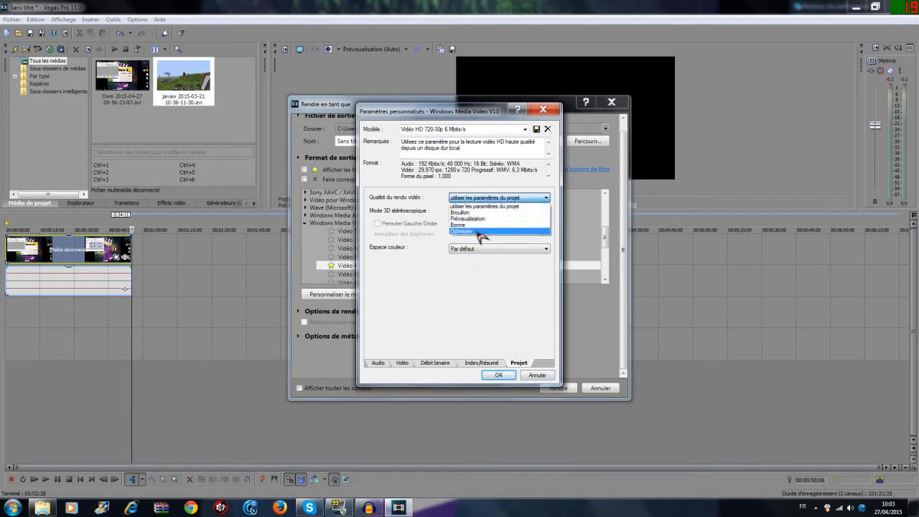
pyautogui.click(480, 235)
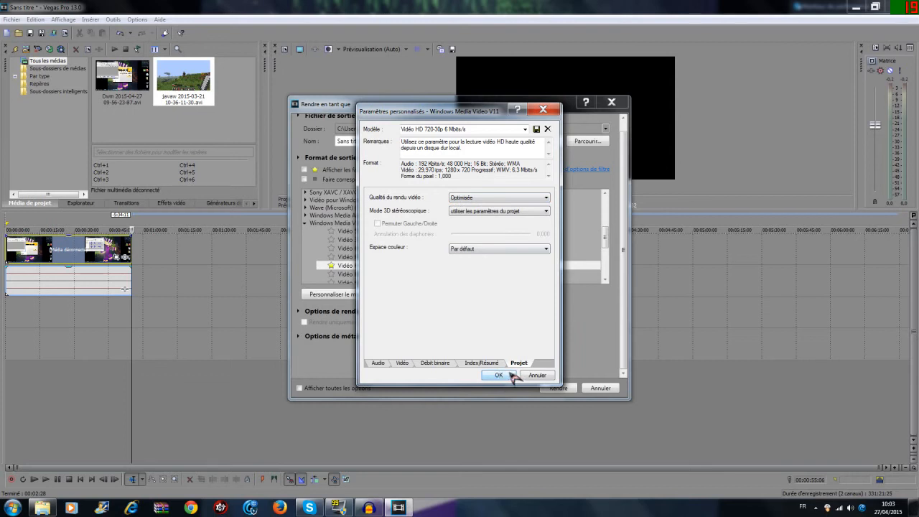
pyautogui.click(513, 373)
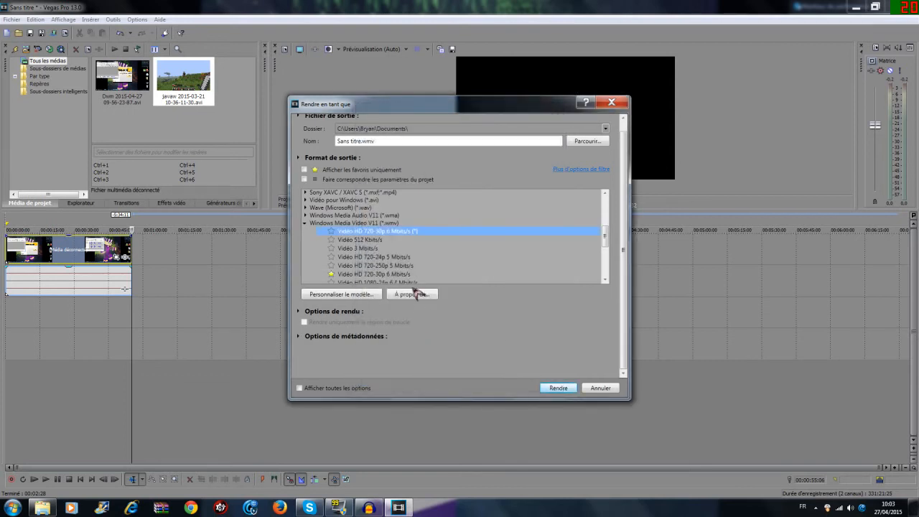
# - Start rendering with the original "Vidéo HD 720-30p 6 Mbits/s" template and cancel the render
pyautogui.click(385, 274)
pyautogui.click(559, 388)
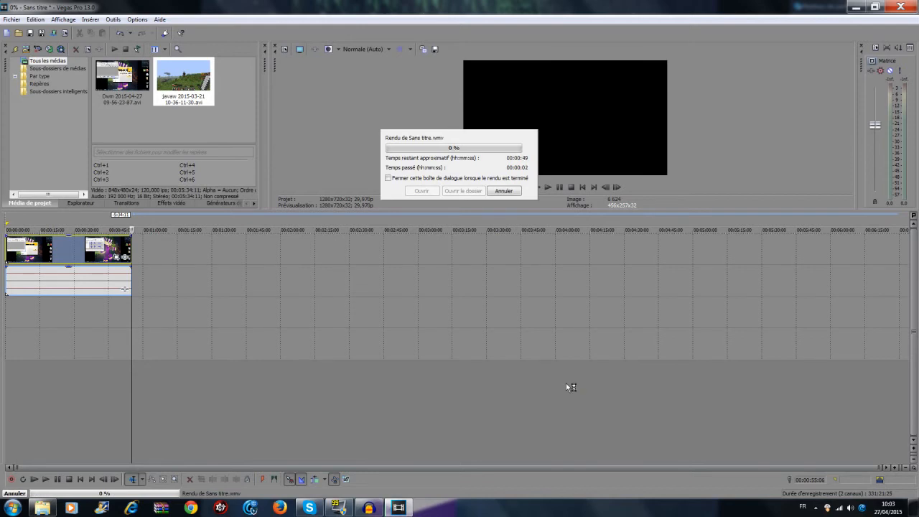
pyautogui.click(523, 191)
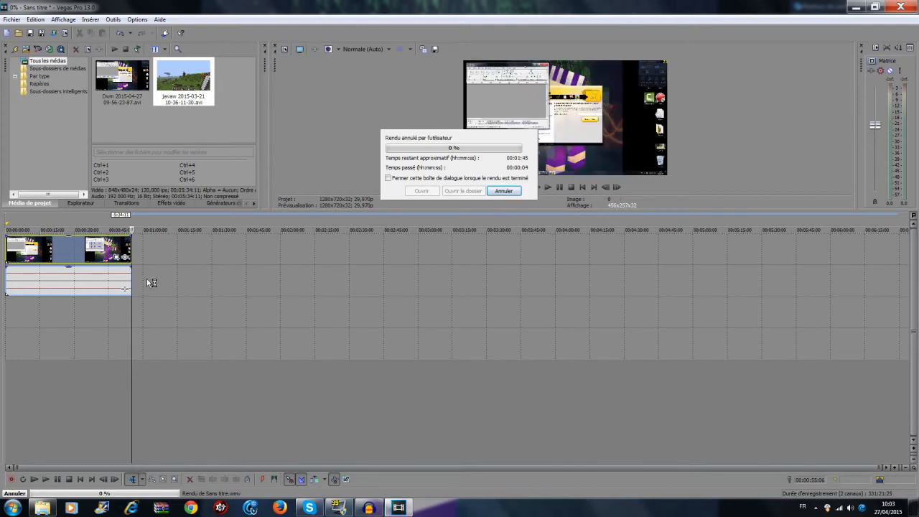
# - Select a time range about 59 seconds long on the timeline, from the start to just past the desktop recording's end
pyautogui.moveTo(149, 265); pyautogui.dragTo(2, 257)
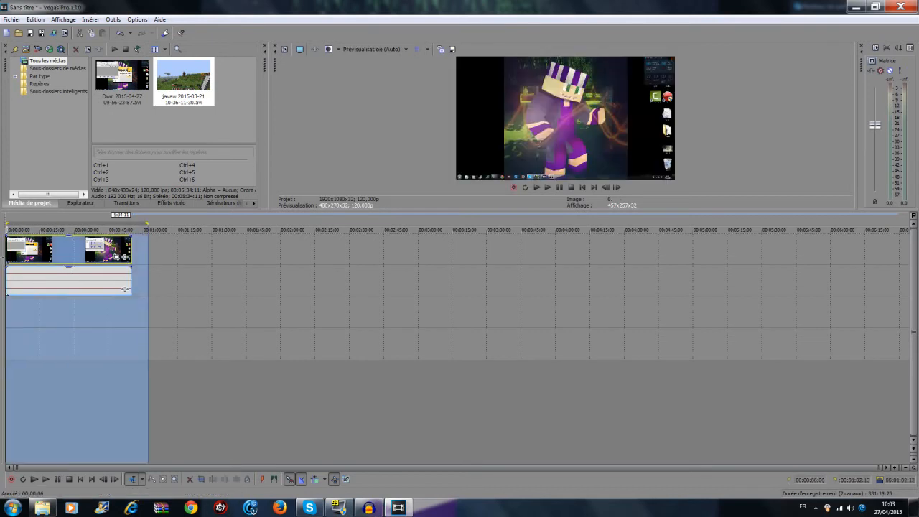
pyautogui.moveTo(131, 262)
pyautogui.mouseDown()
pyautogui.moveTo(33, 259)
pyautogui.moveTo(144, 275)
pyautogui.mouseUp()
pyautogui.moveTo(142, 273); pyautogui.dragTo(6, 265)
# - Reopen the Render As dialog and customize the 720-30p template to use the Windows Media Video V7 format
pyautogui.click(20, 20)
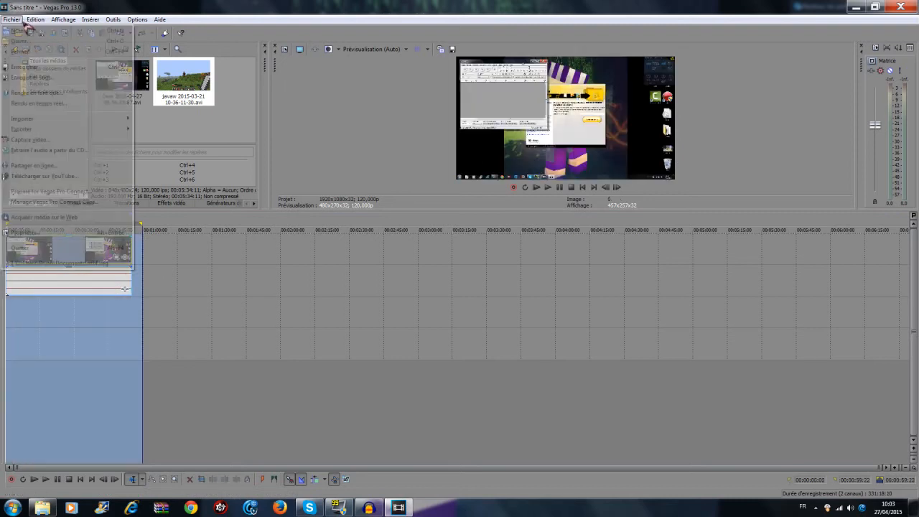
pyautogui.click(63, 93)
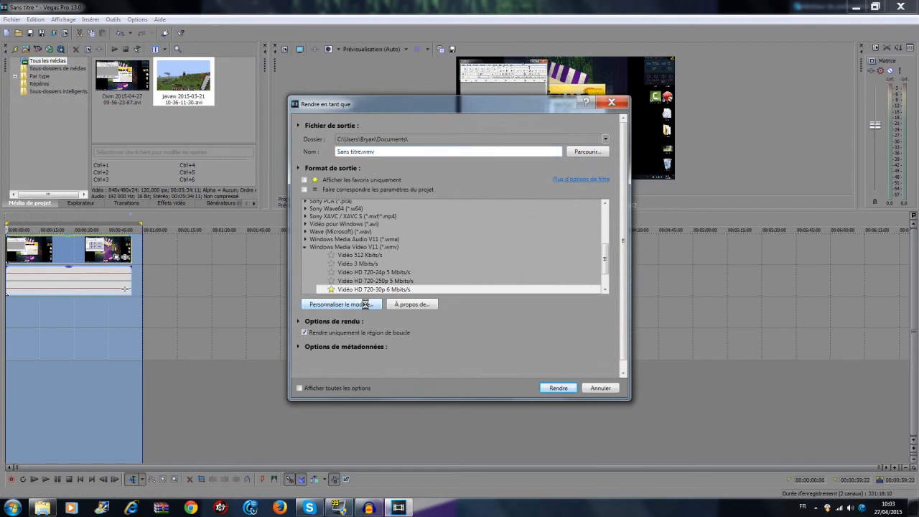
pyautogui.click(365, 304)
pyautogui.click(432, 363)
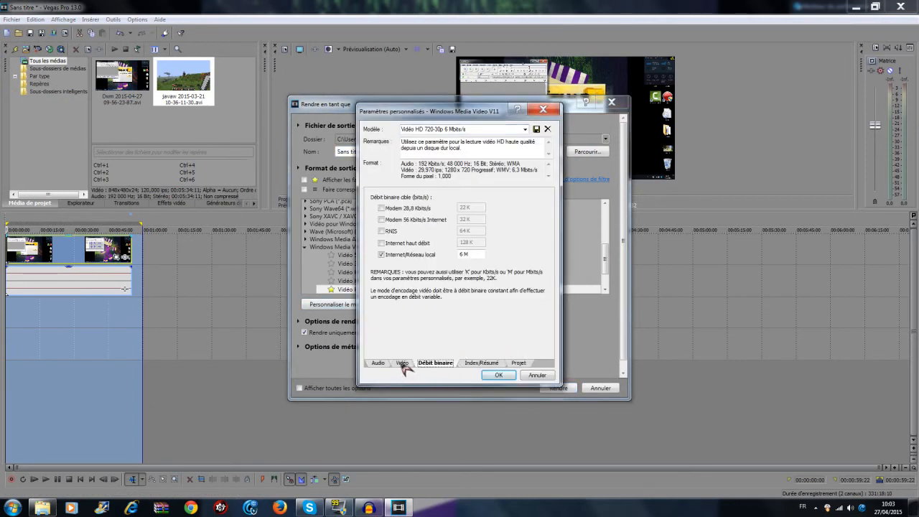
pyautogui.click(402, 362)
pyautogui.click(476, 212)
pyautogui.click(471, 232)
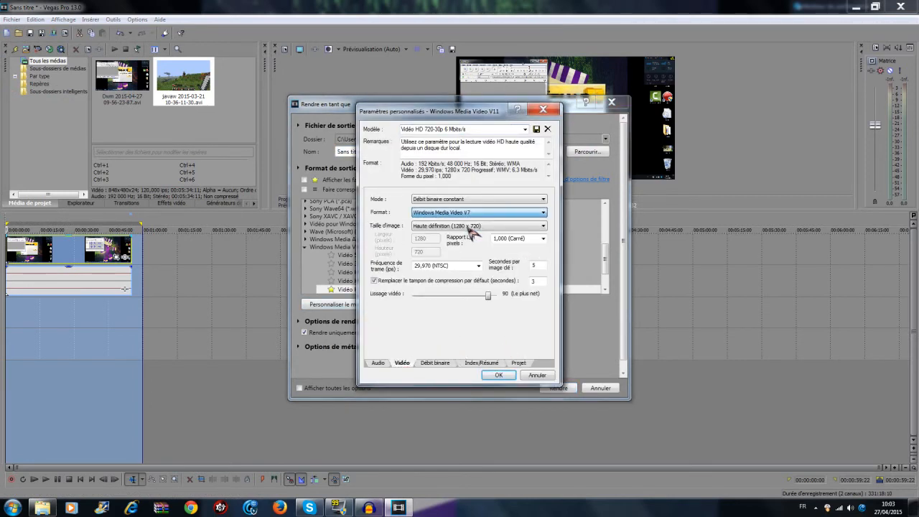
# - Set the template's video rendering quality to Optimisée, apply the custom settings and start rendering the selected region
pyautogui.click(449, 363)
pyautogui.click(460, 254)
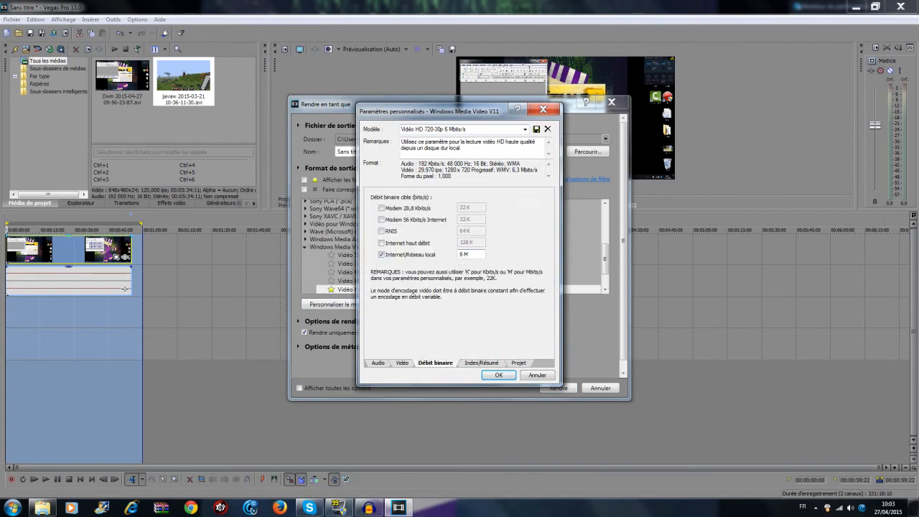
pyautogui.click(494, 363)
pyautogui.click(514, 363)
pyautogui.click(516, 198)
pyautogui.click(495, 231)
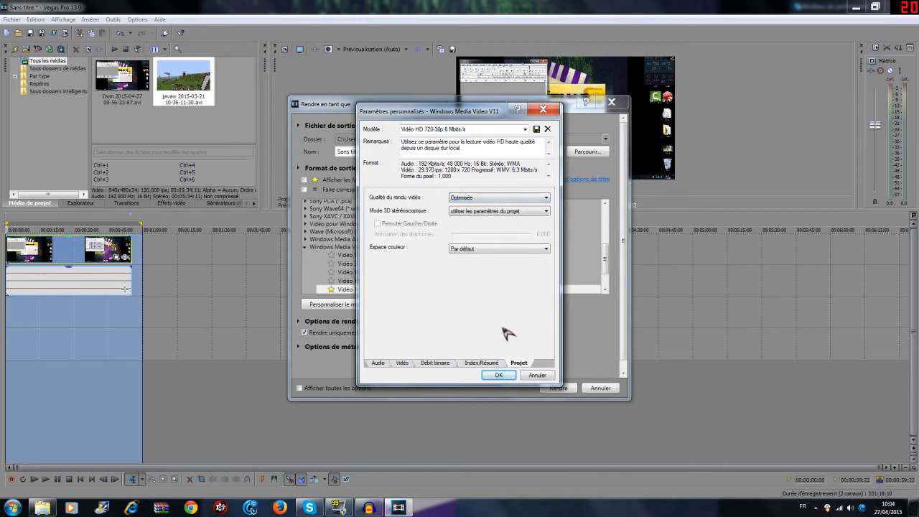
pyautogui.click(502, 375)
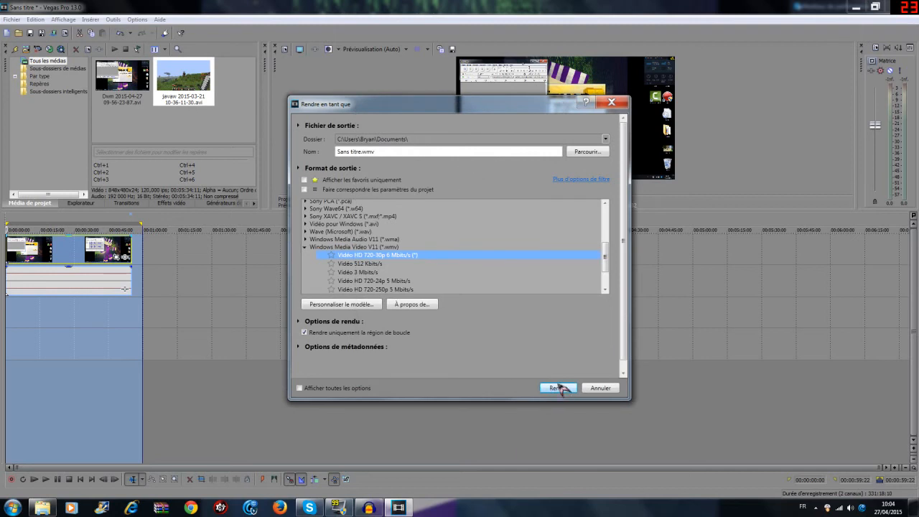
pyautogui.click(557, 388)
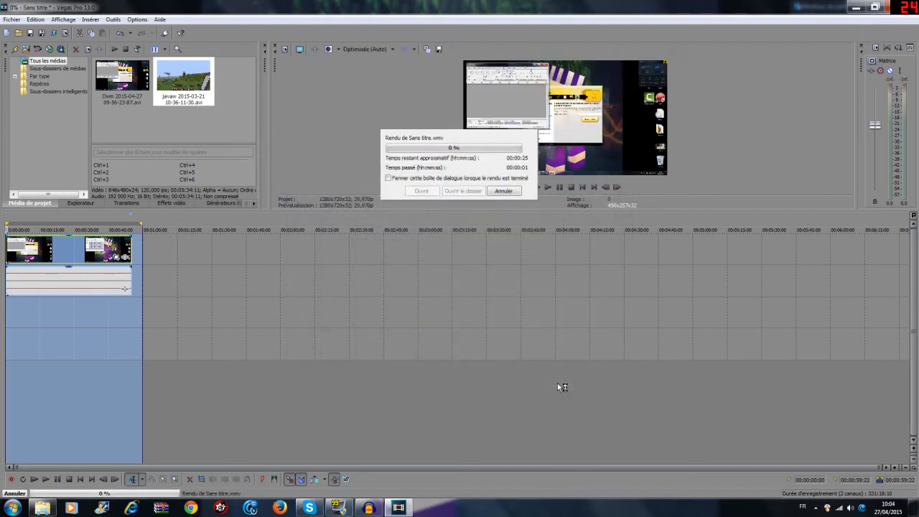